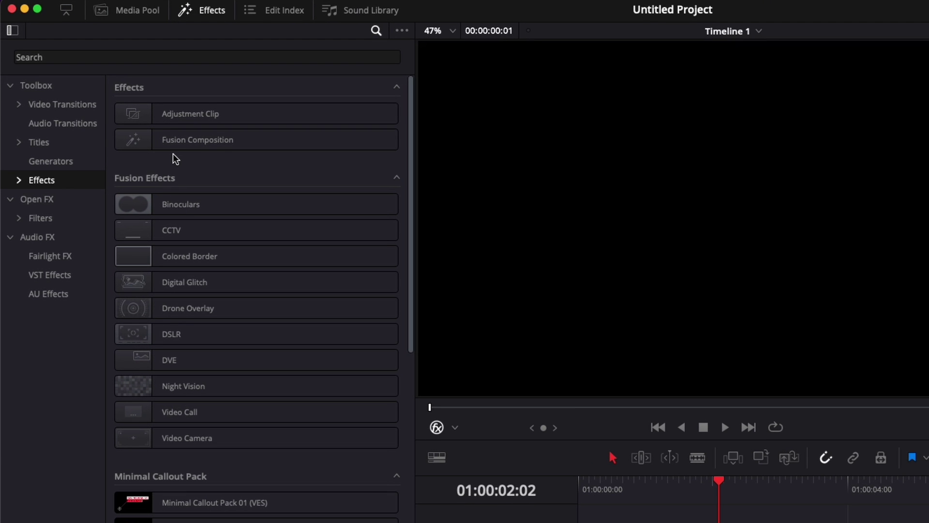
Step: Drop a Fusion Composition at the start of Video 1 and open it on the Fusion page
{"action": "left_click_drag", "start_coordinate": [170, 141], "coordinate": [688, 453]}
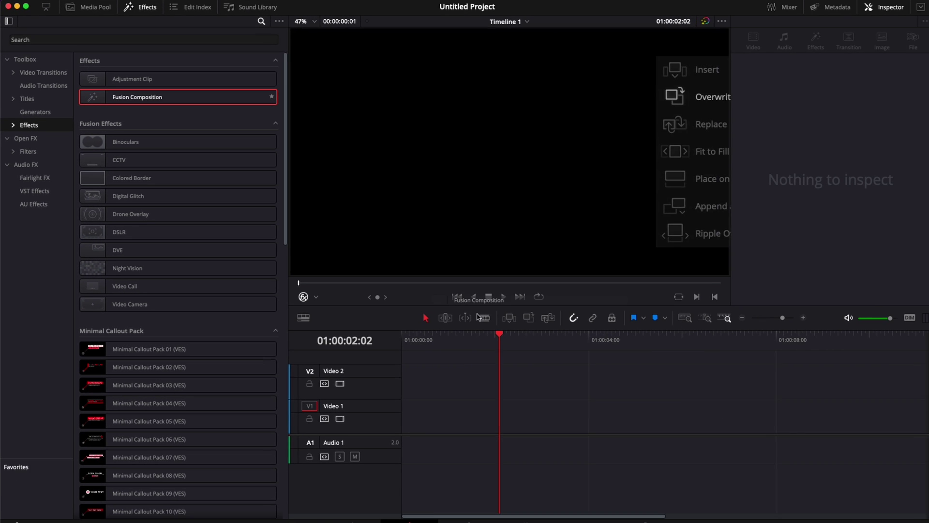
{"action": "left_click_drag", "start_coordinate": [477, 317], "coordinate": [403, 415]}
{"action": "left_click", "coordinate": [472, 418]}
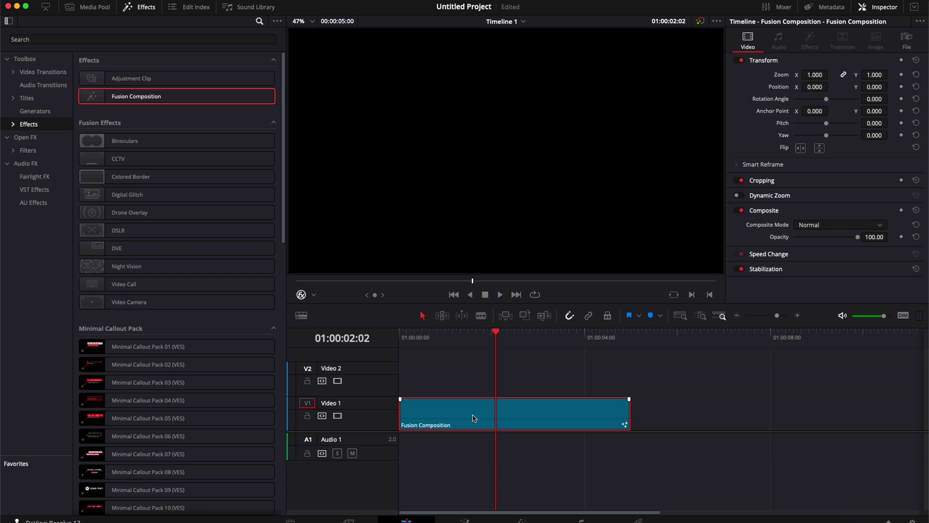
{"action": "left_click", "coordinate": [474, 513]}
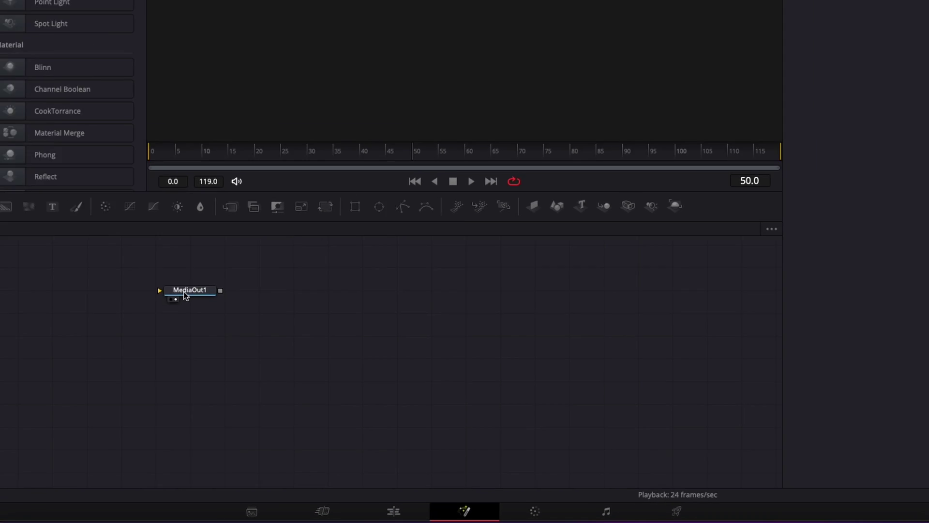
Step: Move MediaOut1 aside, add a Background node and wire Background1's output into MediaOut1
{"action": "left_click_drag", "start_coordinate": [130, 245], "coordinate": [521, 286]}
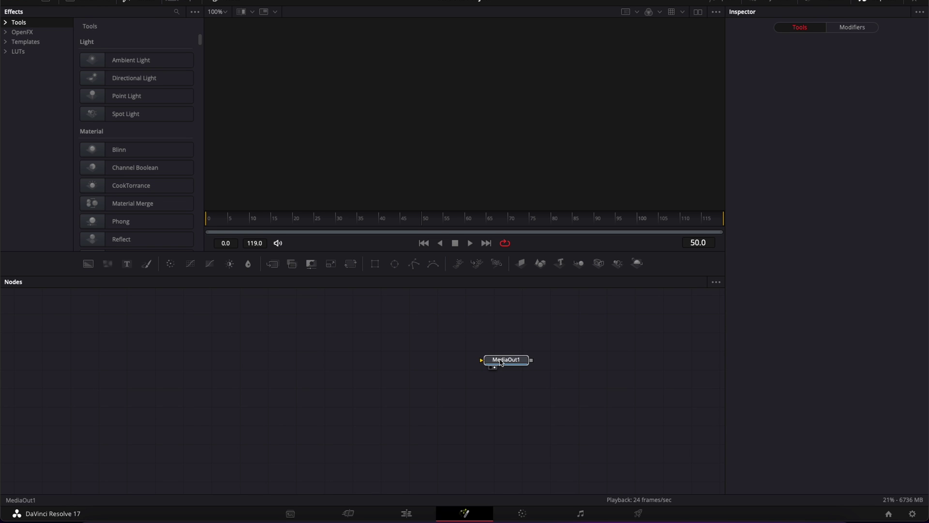
{"action": "left_click", "coordinate": [504, 360]}
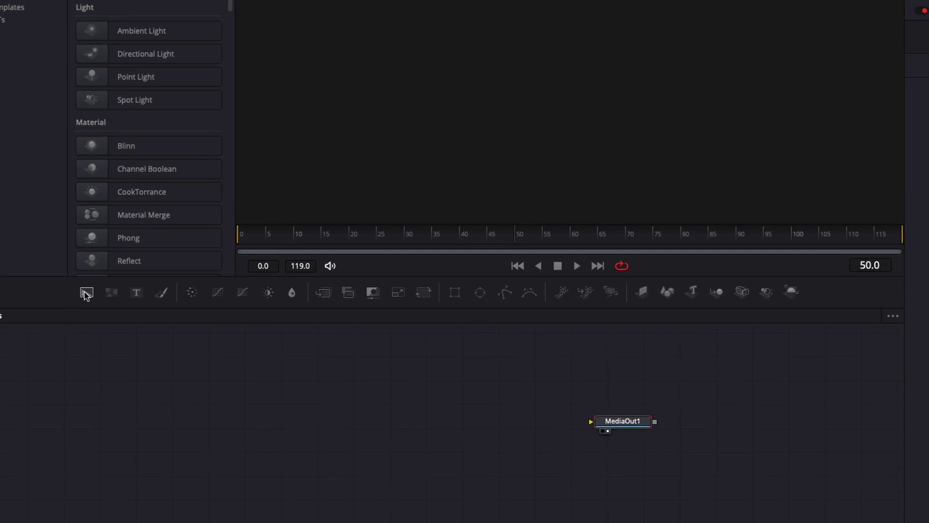
{"action": "left_click_drag", "start_coordinate": [85, 295], "coordinate": [408, 427]}
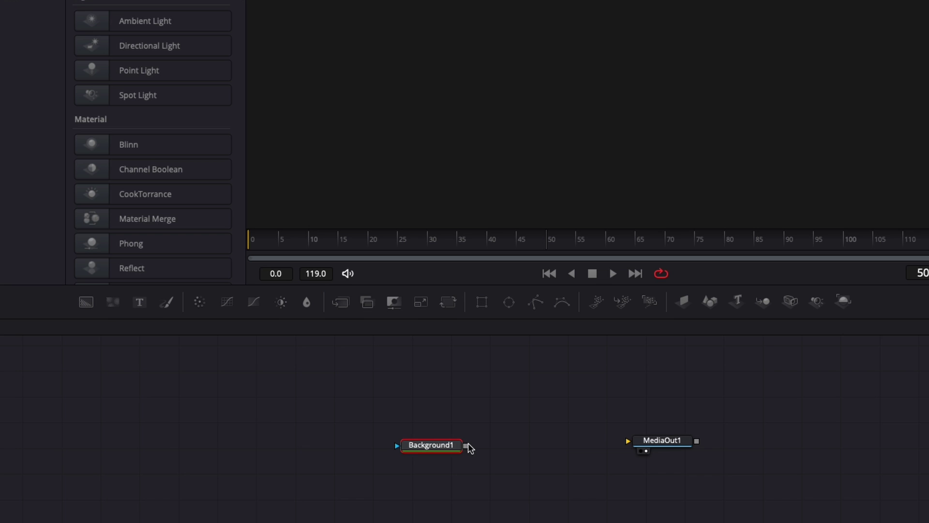
{"action": "left_click_drag", "start_coordinate": [465, 445], "coordinate": [632, 442]}
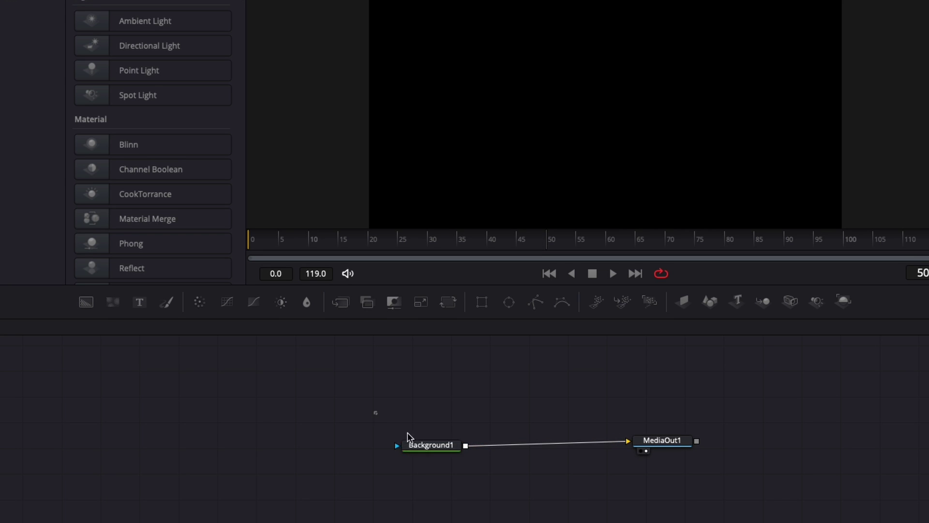
{"action": "left_click_drag", "start_coordinate": [375, 412], "coordinate": [477, 484]}
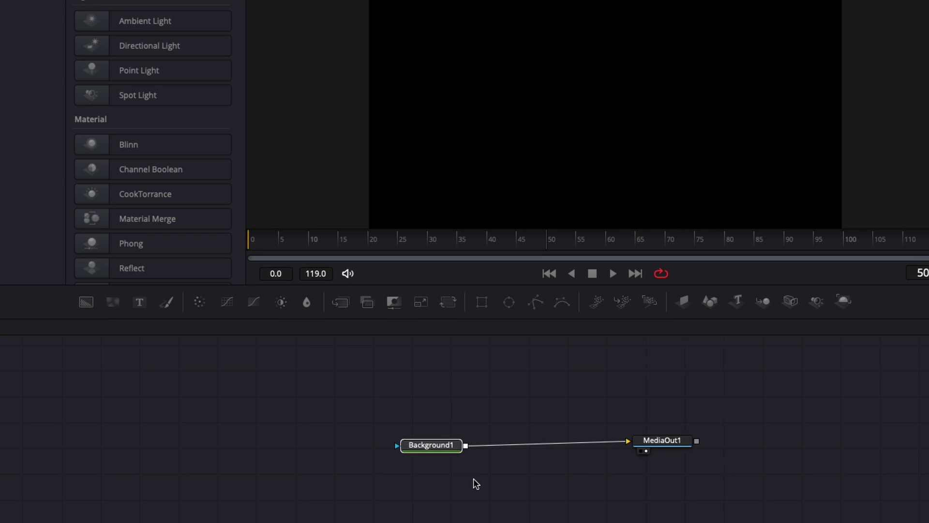
Step: Add an Ellipse node and connect Ellipse1 to Background1's blue mask input
{"action": "left_click", "coordinate": [510, 304]}
{"action": "left_click_drag", "start_coordinate": [403, 411], "coordinate": [397, 448]}
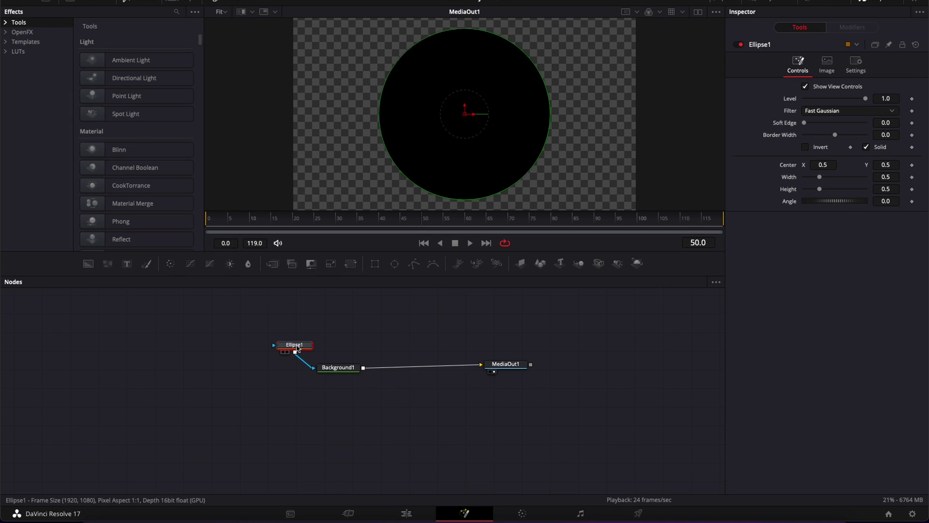
{"action": "left_click_drag", "start_coordinate": [372, 412], "coordinate": [437, 414]}
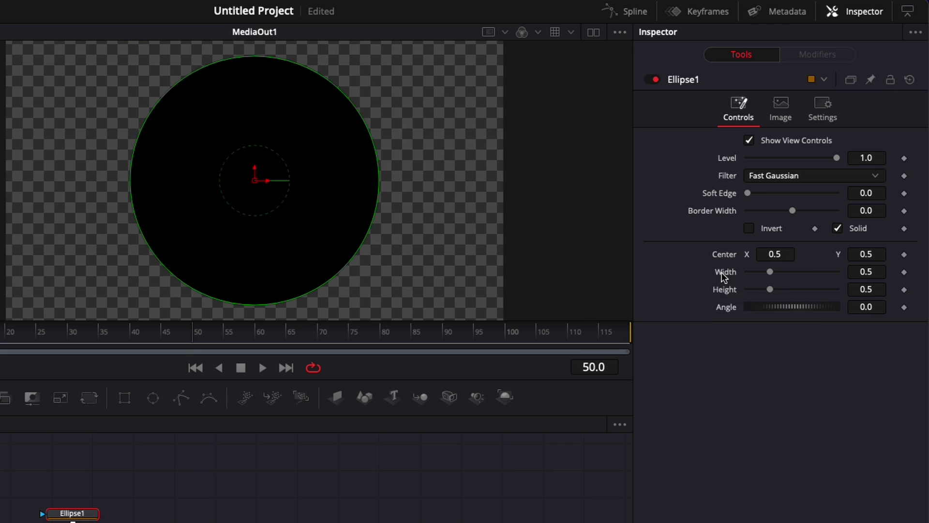
Step: Give Ellipse1's Width an expression pick-whipped to Height
{"action": "right_click", "coordinate": [722, 273]}
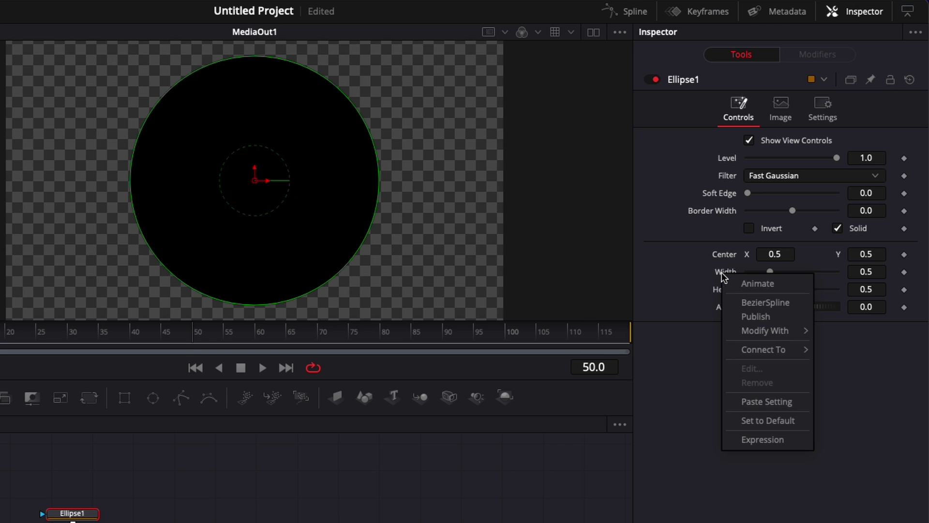
{"action": "left_click", "coordinate": [760, 440]}
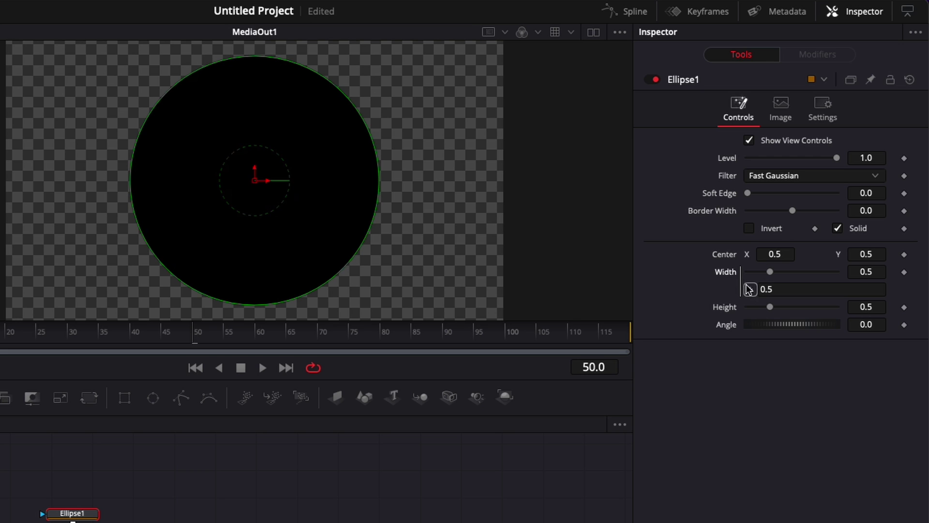
{"action": "left_click_drag", "start_coordinate": [751, 290], "coordinate": [721, 306]}
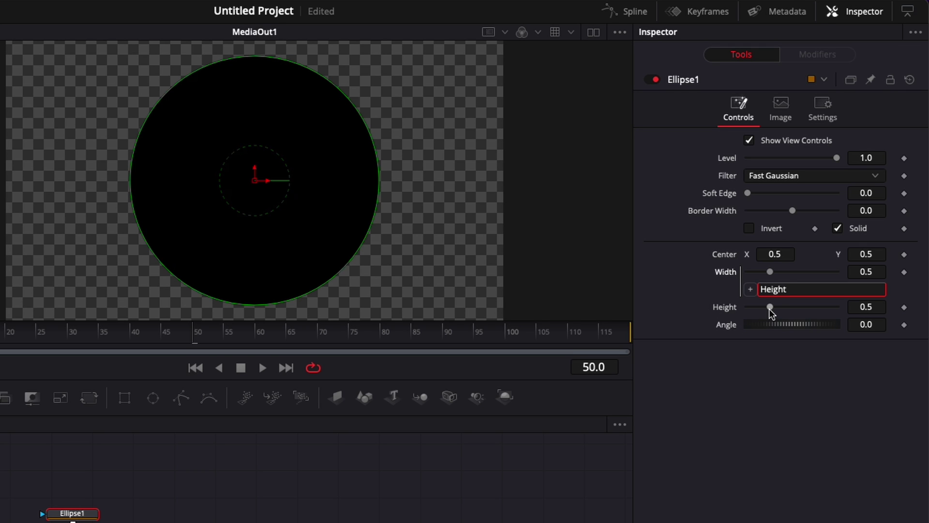
{"action": "key", "text": "Return"}
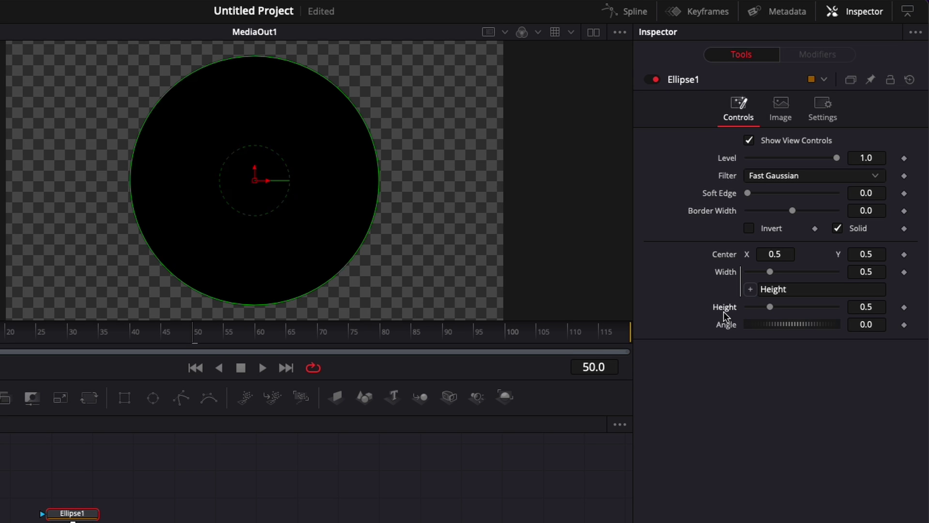
Step: Apply Modify With > Anim Curves to Ellipse1's Height parameter
{"action": "right_click", "coordinate": [725, 311]}
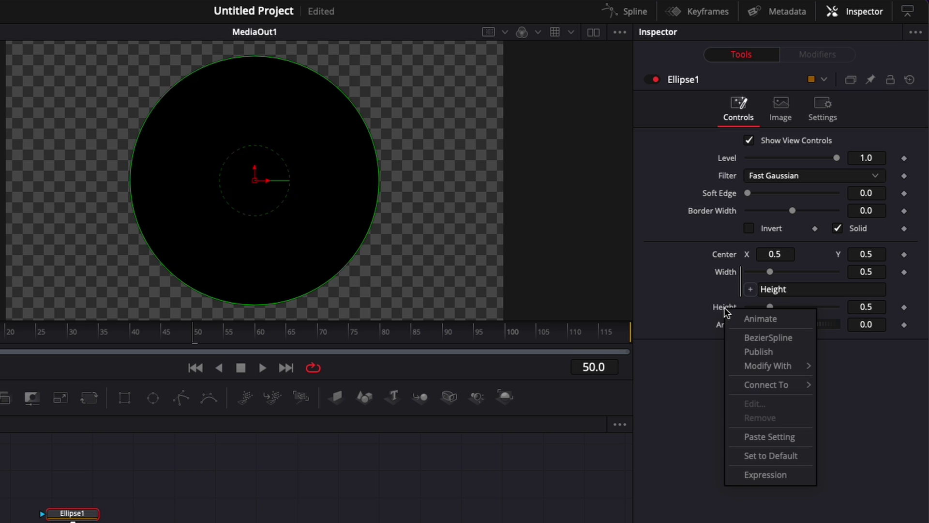
{"action": "mouse_move", "coordinate": [754, 364]}
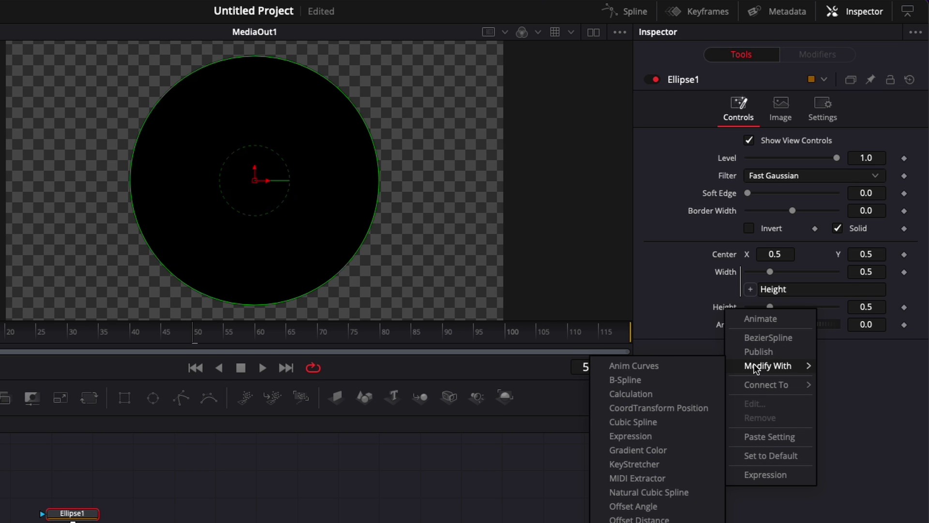
{"action": "left_click", "coordinate": [658, 366]}
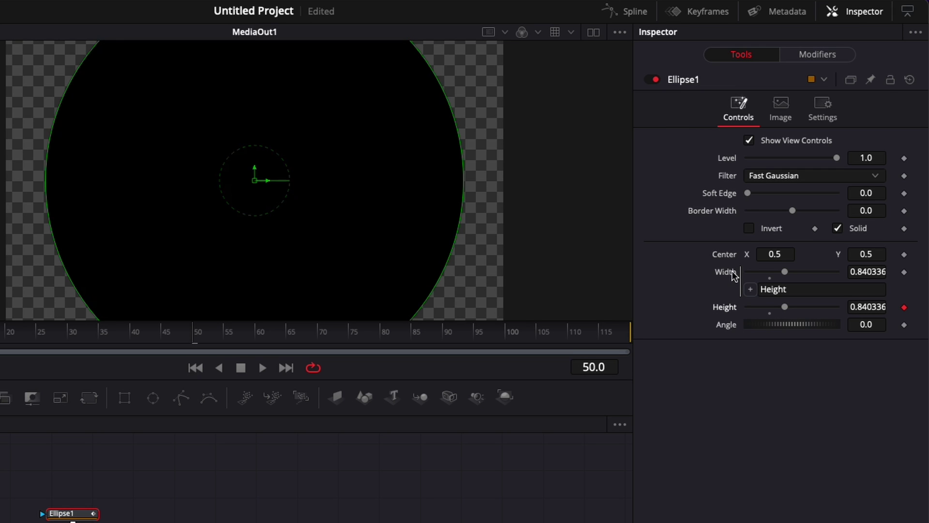
Step: Set the Anim Curves Source to Duration and Curve to Custom, and show the spline graph
{"action": "left_click", "coordinate": [818, 54]}
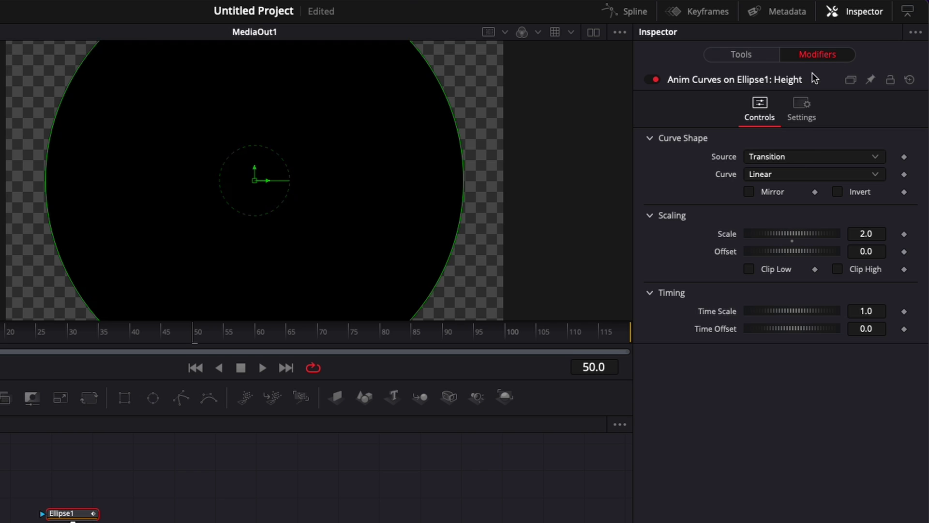
{"action": "left_click", "coordinate": [797, 153]}
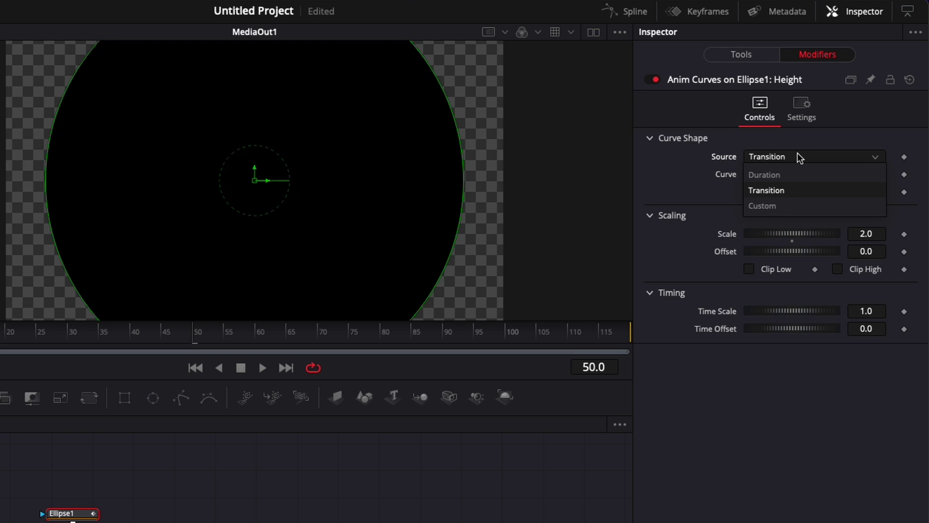
{"action": "left_click", "coordinate": [787, 169]}
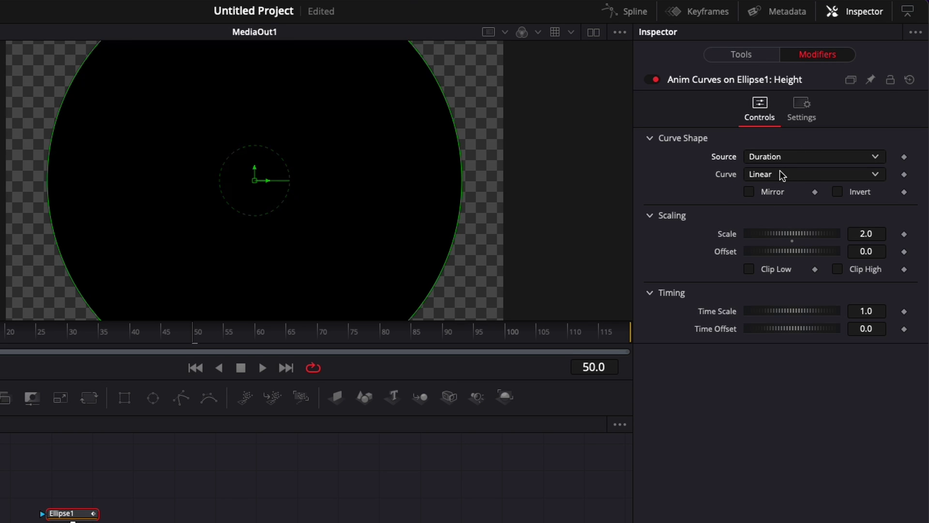
{"action": "left_click", "coordinate": [778, 172]}
{"action": "left_click", "coordinate": [767, 219]}
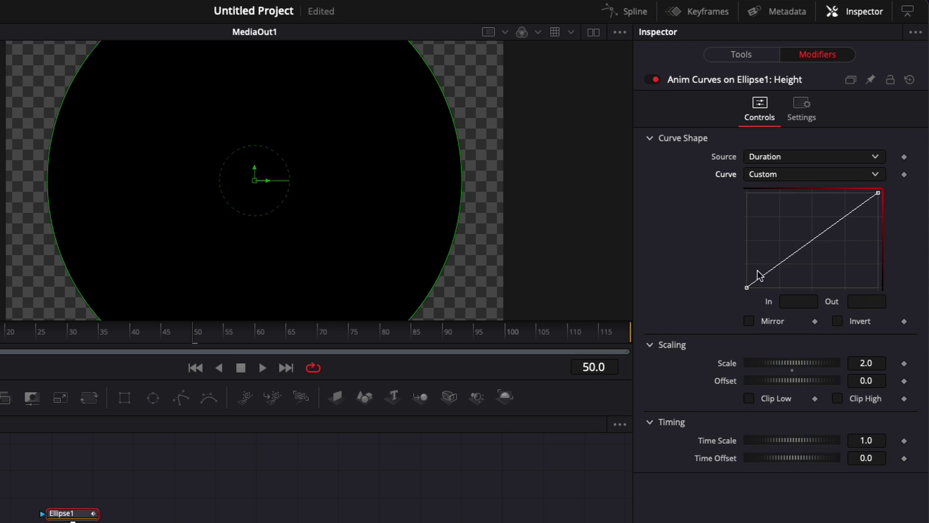
{"action": "left_click", "coordinate": [629, 16]}
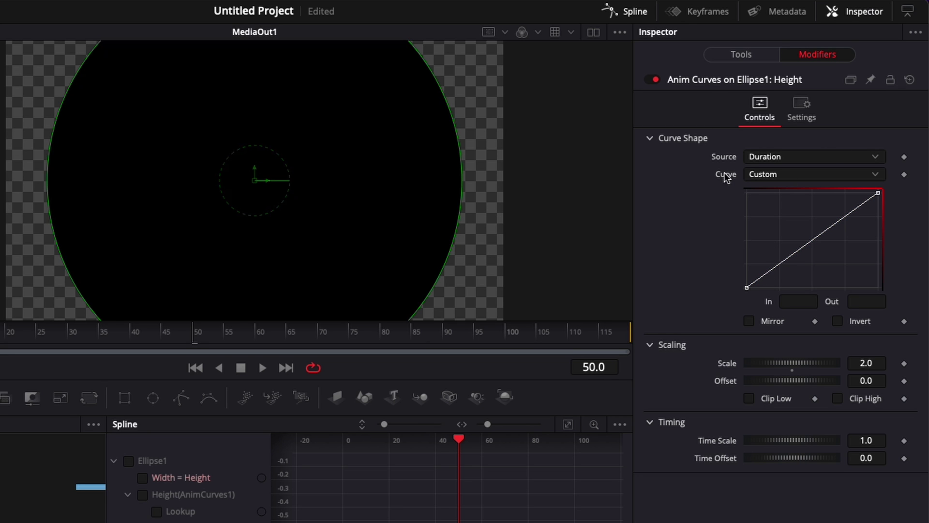
Step: Add two points to the custom curve and pull its end point down to zero
{"action": "left_click", "coordinate": [783, 268]}
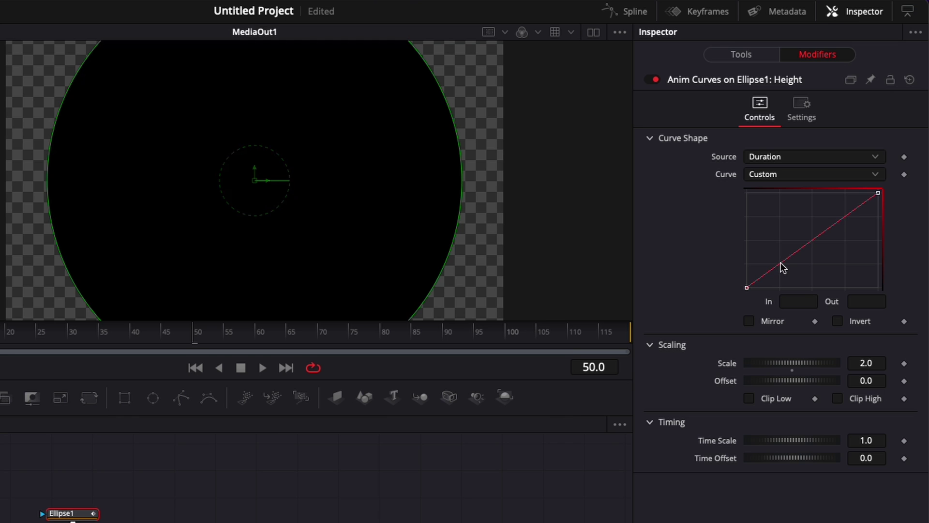
{"action": "left_click", "coordinate": [779, 264]}
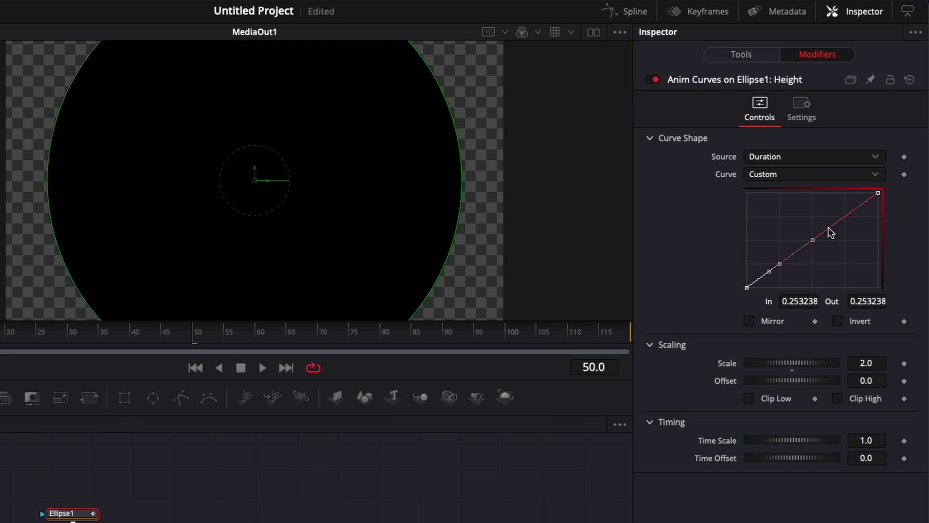
{"action": "left_click", "coordinate": [845, 218]}
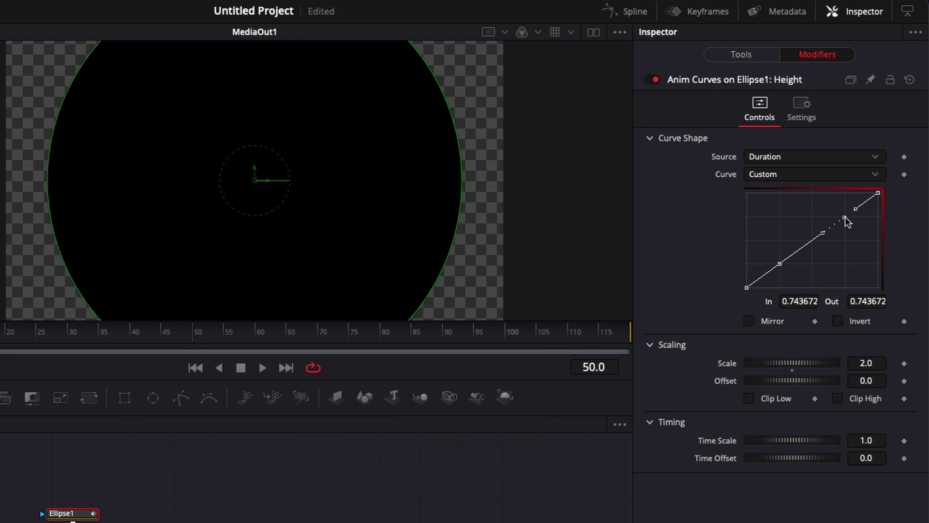
{"action": "left_click", "coordinate": [879, 193]}
{"action": "left_click_drag", "start_coordinate": [879, 195], "coordinate": [879, 288]}
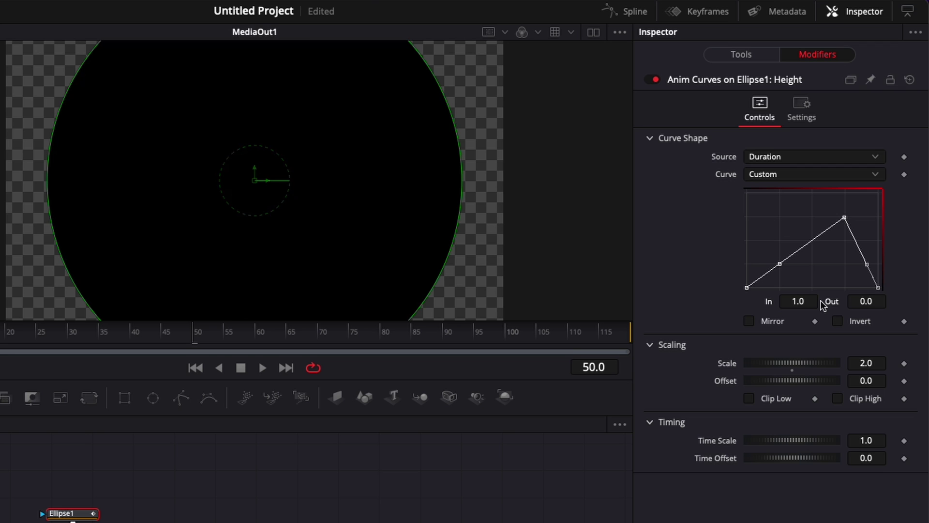
Step: Set the peak point's In to 0.9 and Out to 0.25
{"action": "left_click", "coordinate": [845, 218]}
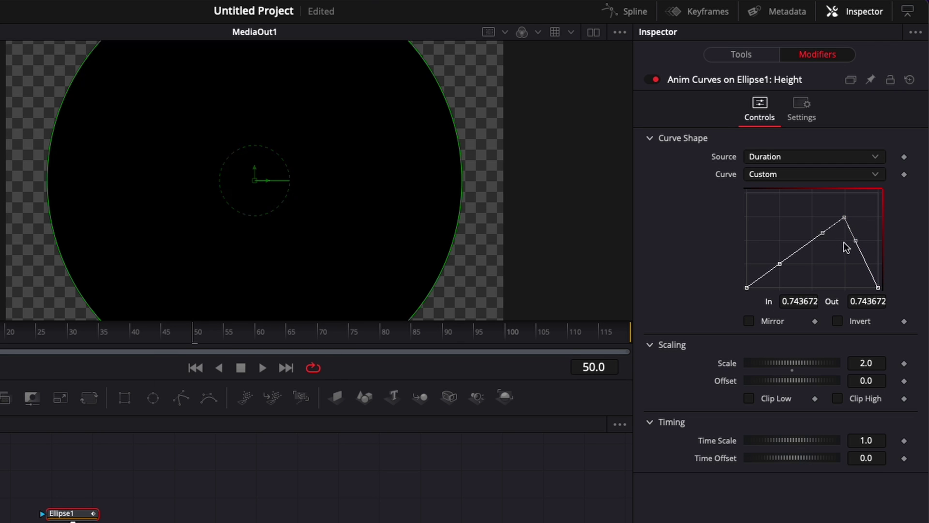
{"action": "left_click", "coordinate": [802, 301]}
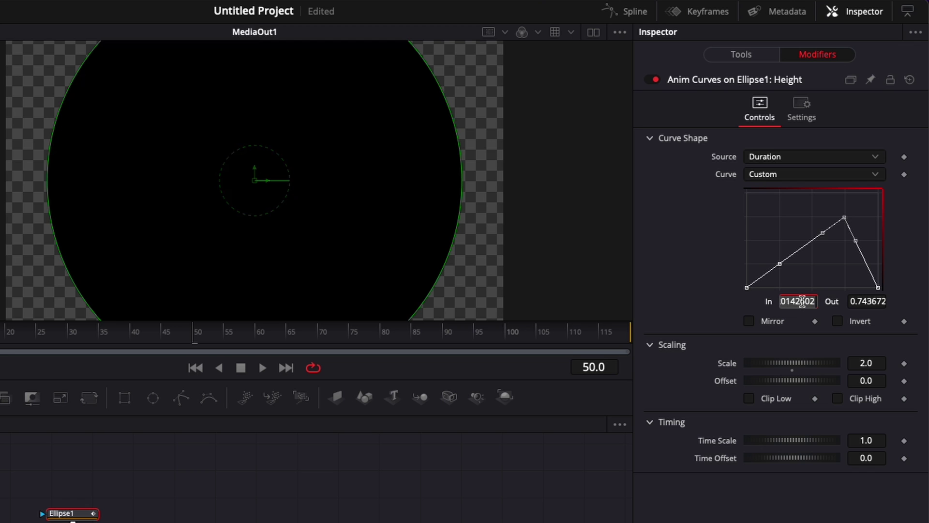
{"action": "type", "text": "0.9"}
{"action": "key", "text": "Tab"}
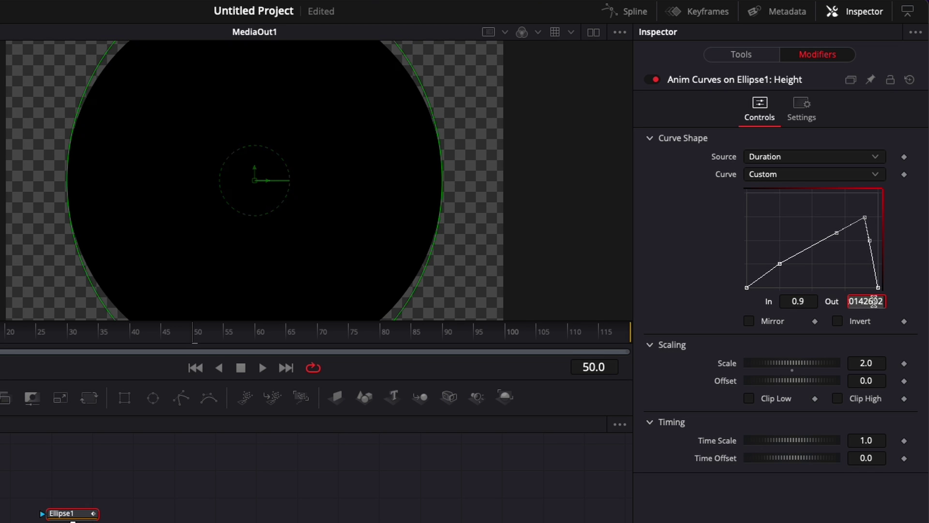
{"action": "type", "text": "0.25"}
{"action": "key", "text": "Return"}
Step: Set the early point's In to 0.1 and Out to 0.9, then preview playback
{"action": "left_click_drag", "start_coordinate": [780, 264], "coordinate": [780, 263]}
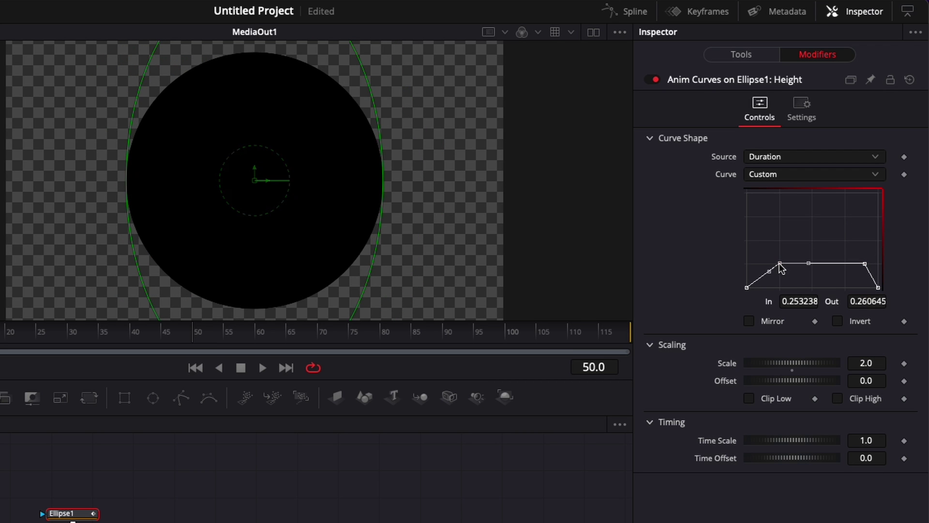
{"action": "left_click", "coordinate": [801, 298]}
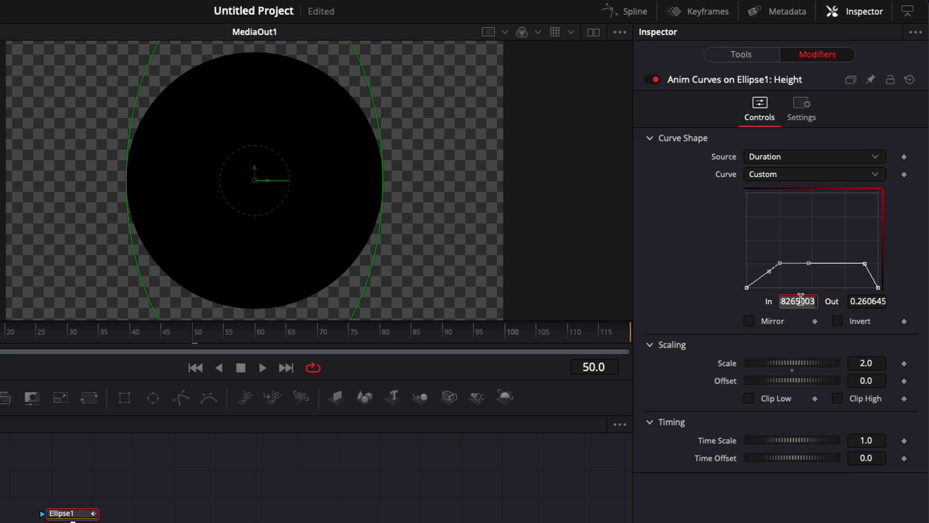
{"action": "type", "text": "0.1"}
{"action": "key", "text": "Tab"}
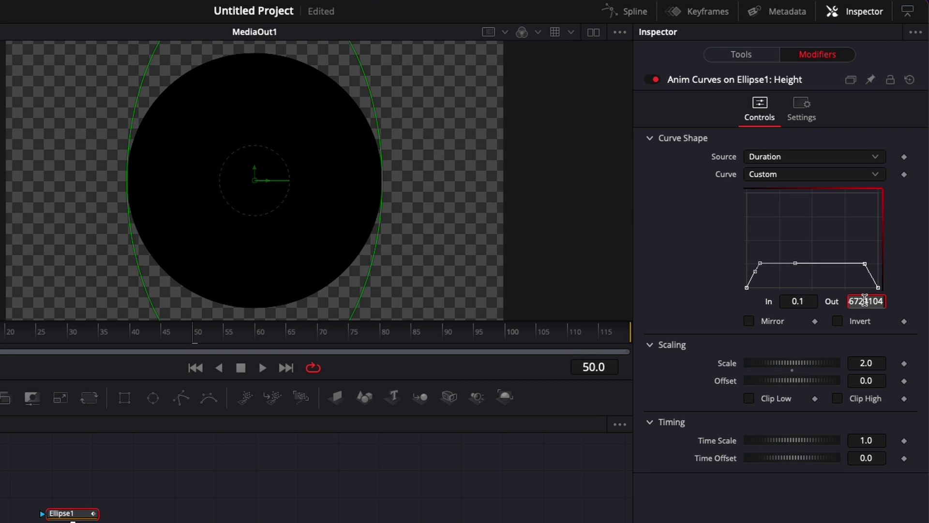
{"action": "key", "text": "BackSpace"}
{"action": "type", "text": "0.9"}
{"action": "key", "text": "Return"}
{"action": "key", "text": "space"}
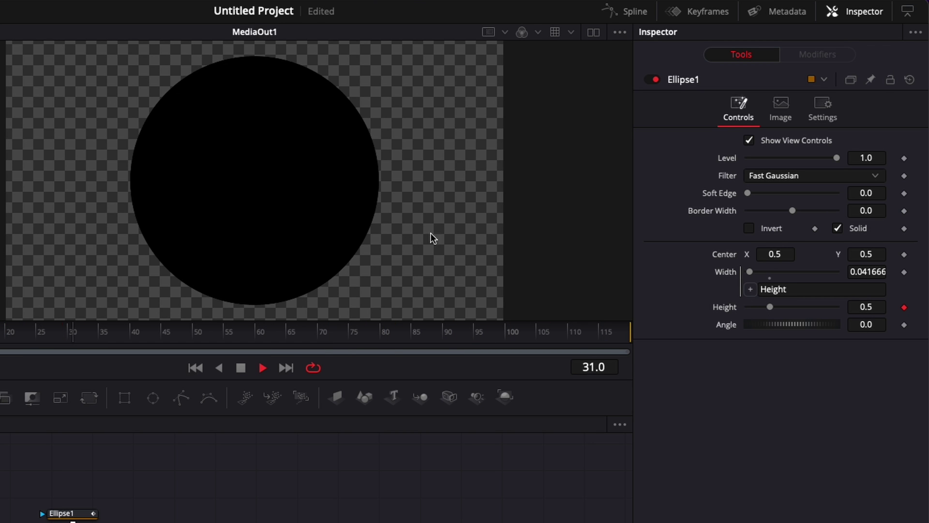
Step: Stop playback, show Ellipse1's Anim Curves, and add and smooth a curve point
{"action": "key", "text": "space"}
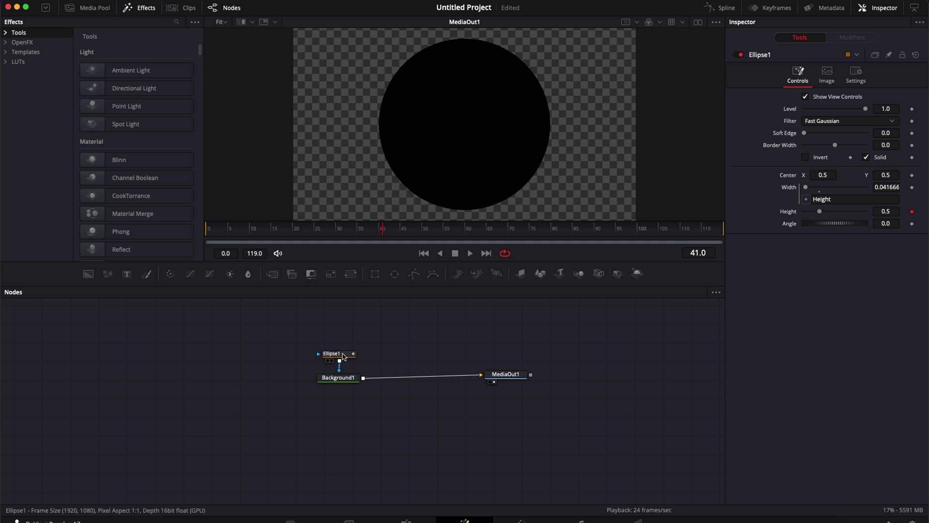
{"action": "left_click", "coordinate": [341, 356]}
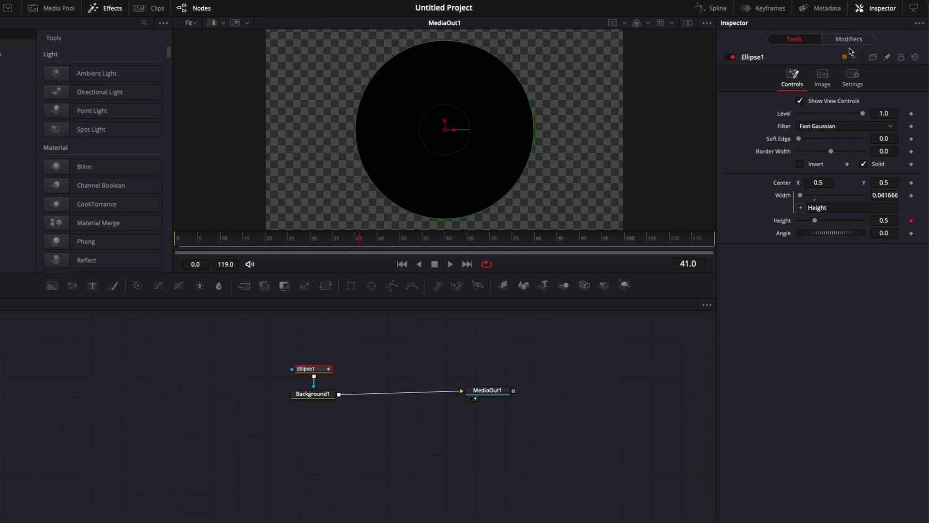
{"action": "left_click", "coordinate": [852, 41]}
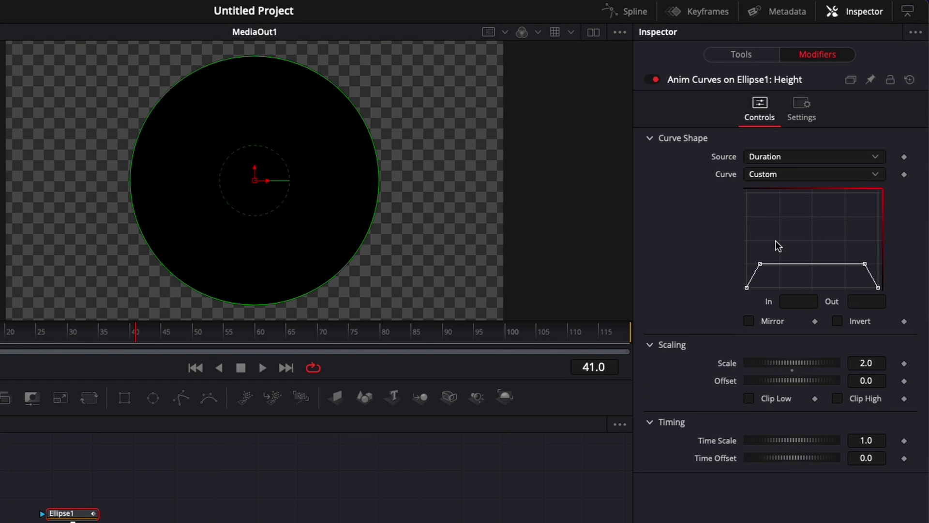
{"action": "left_click", "coordinate": [753, 277]}
{"action": "key", "text": "s"}
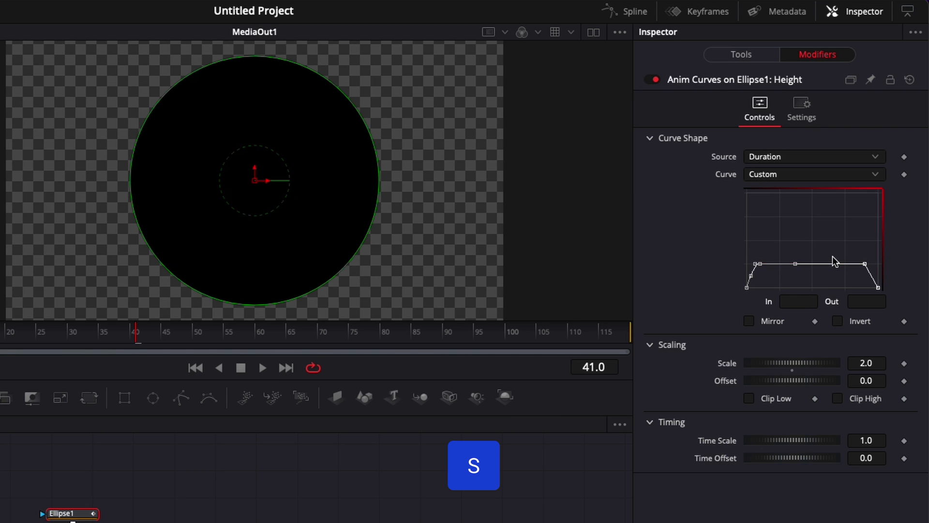
Step: Smooth the curve's right corner points and raise their Ease Out to 77
{"action": "left_click_drag", "start_coordinate": [846, 247], "coordinate": [859, 254]}
{"action": "left_click_drag", "start_coordinate": [898, 299], "coordinate": [899, 300]}
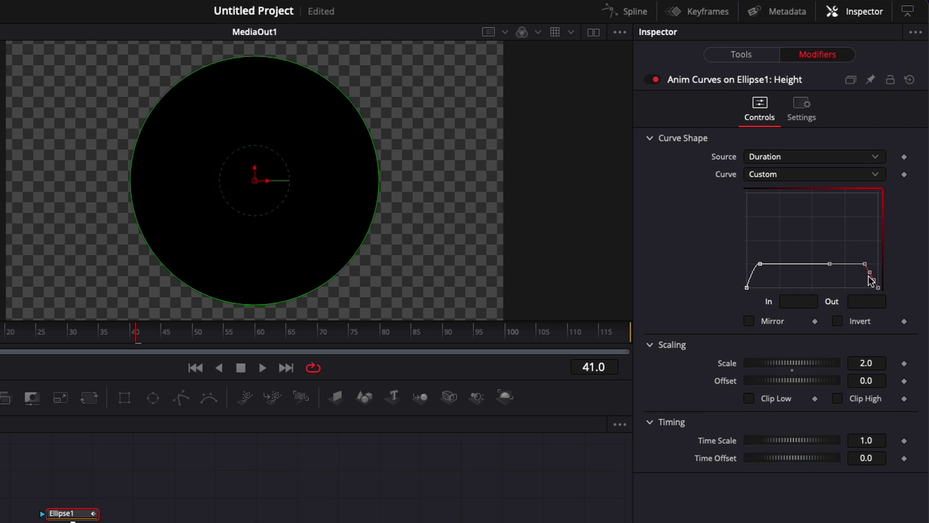
{"action": "key", "text": "s"}
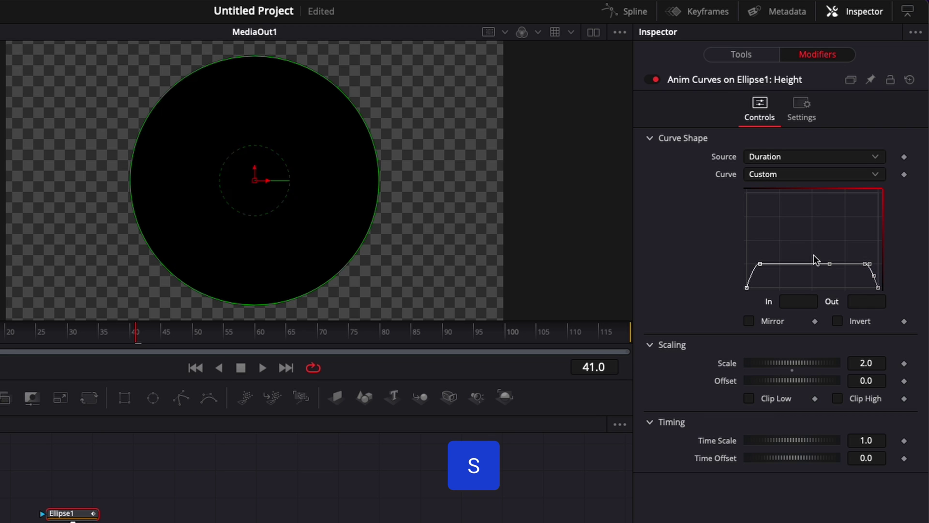
{"action": "key", "text": "t"}
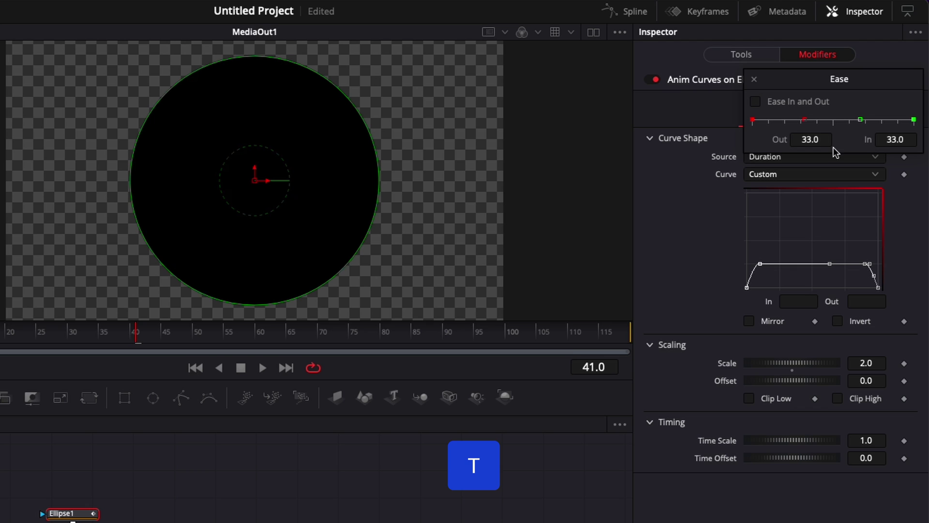
{"action": "left_click_drag", "start_coordinate": [807, 121], "coordinate": [892, 124]}
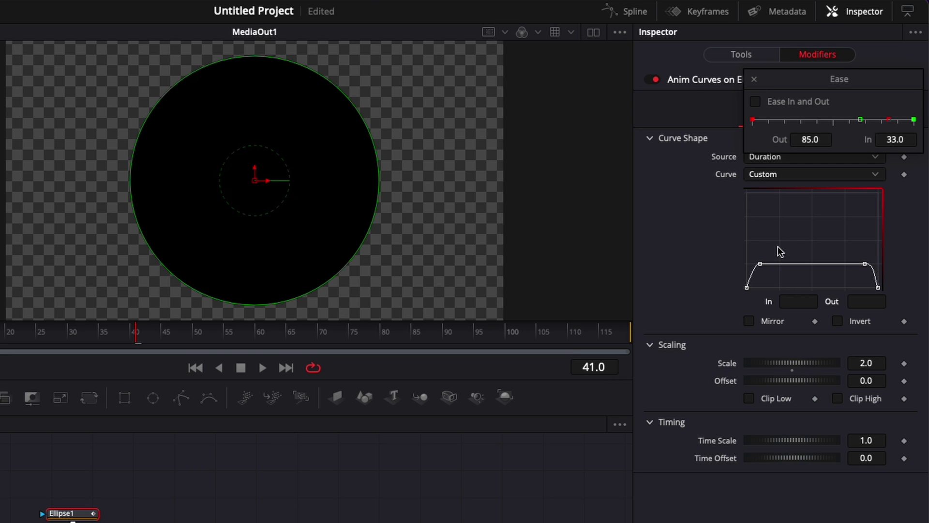
{"action": "key", "text": "ctrl+z"}
{"action": "left_click_drag", "start_coordinate": [805, 120], "coordinate": [889, 121]}
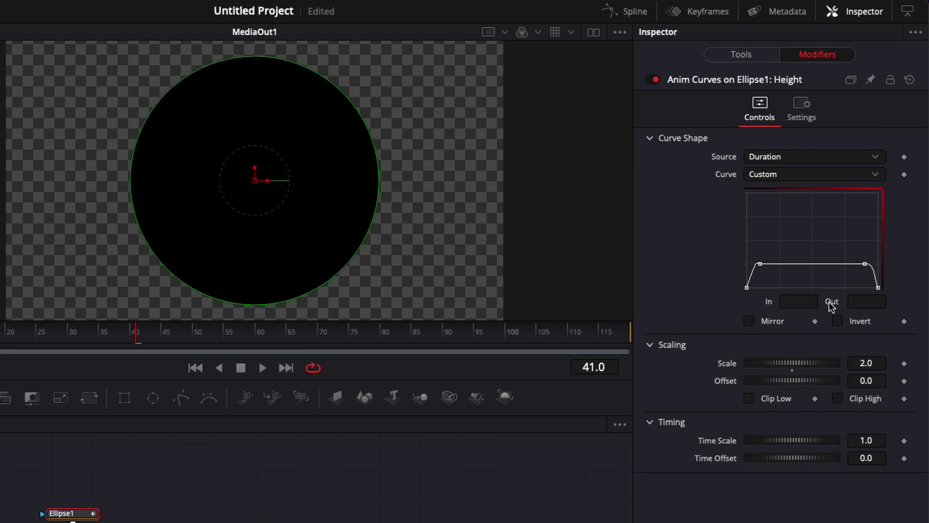
{"action": "left_click", "coordinate": [627, 11]}
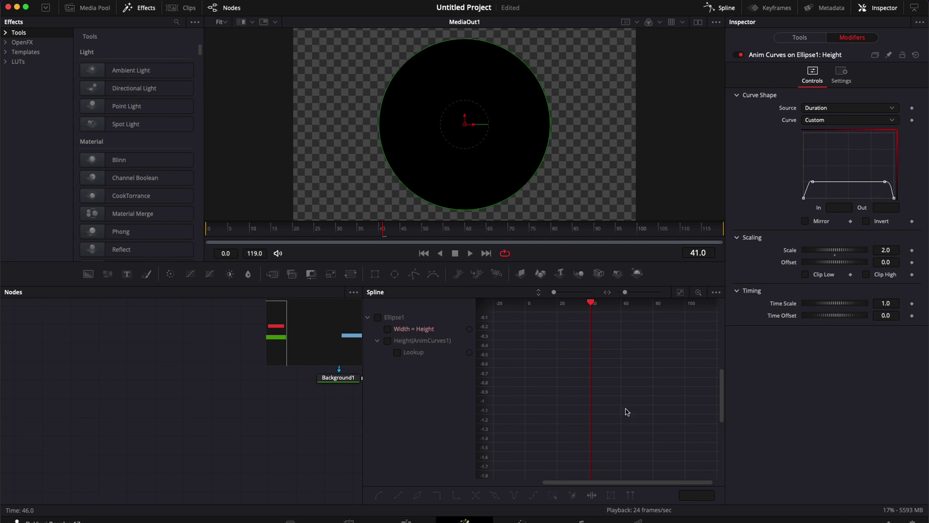
{"action": "left_click", "coordinate": [720, 8]}
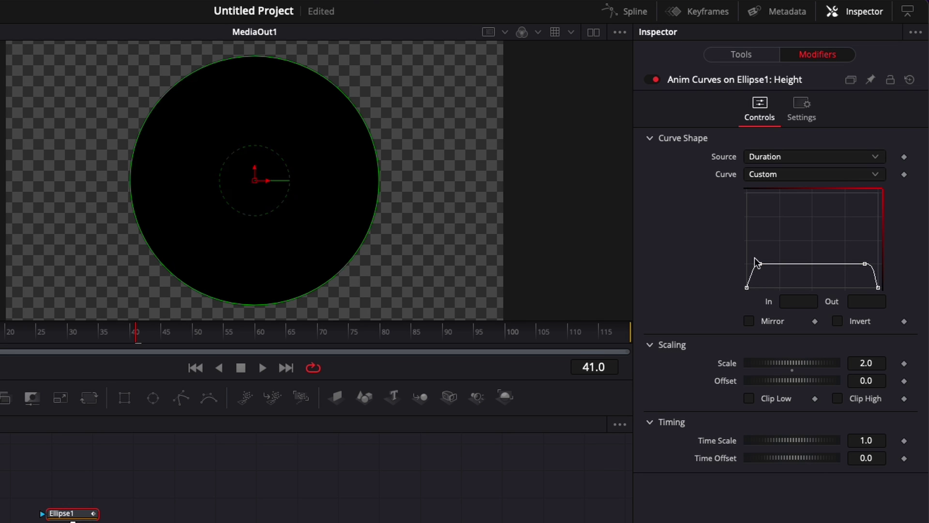
{"action": "left_click", "coordinate": [635, 12]}
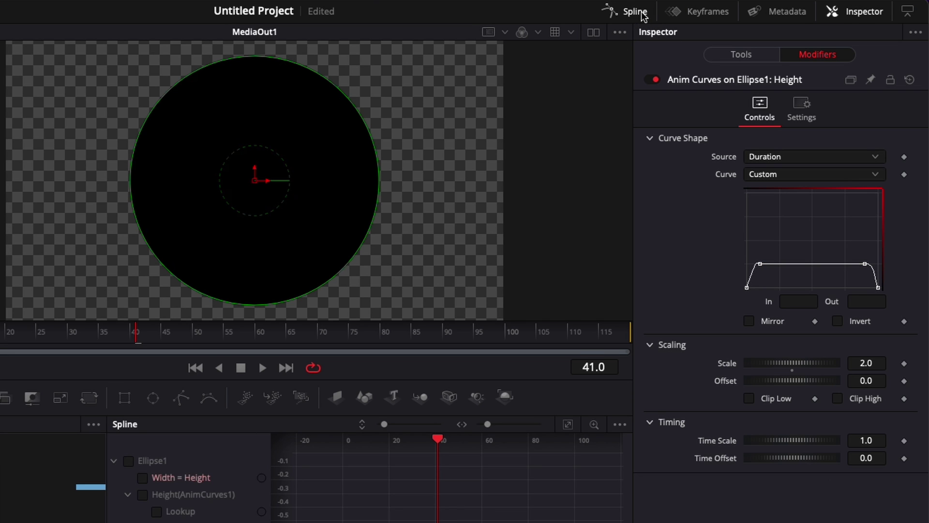
{"action": "left_click", "coordinate": [635, 12]}
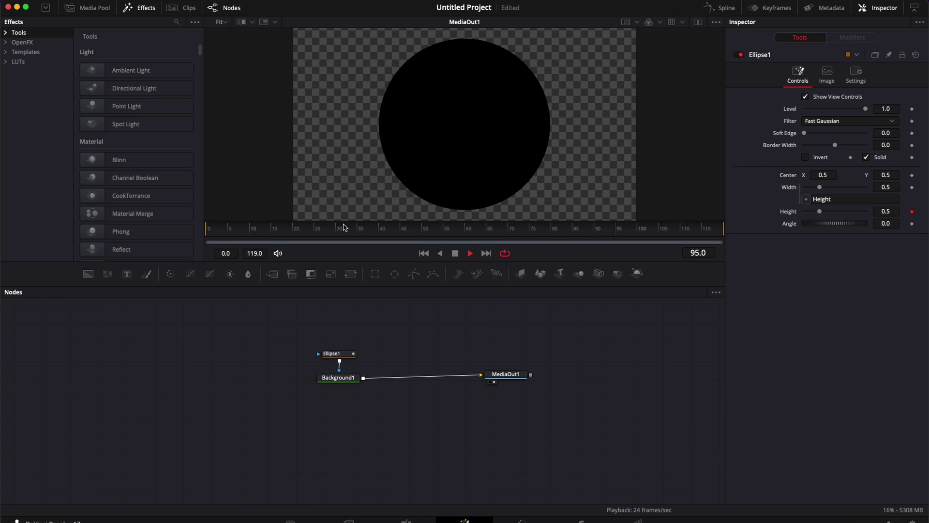
{"action": "key", "text": "space"}
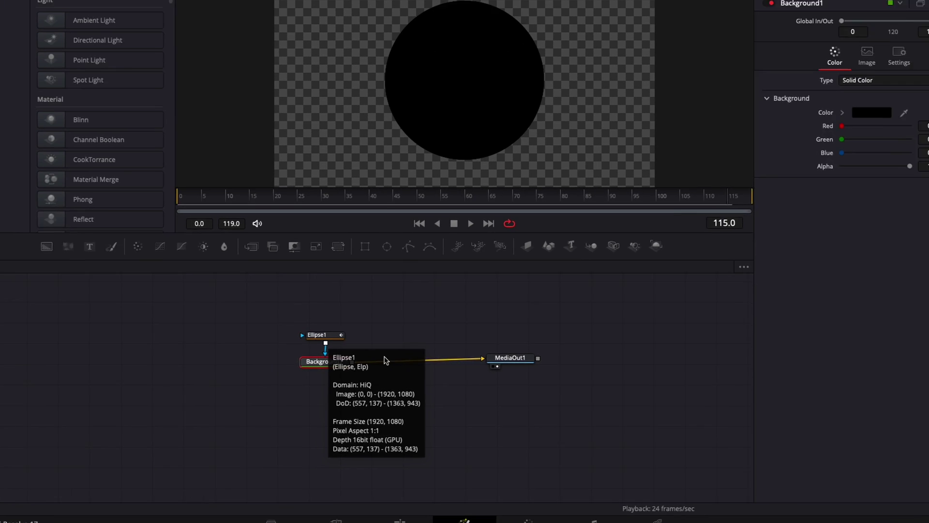
Step: Set Background1's colour to White
{"action": "left_click", "coordinate": [834, 155]}
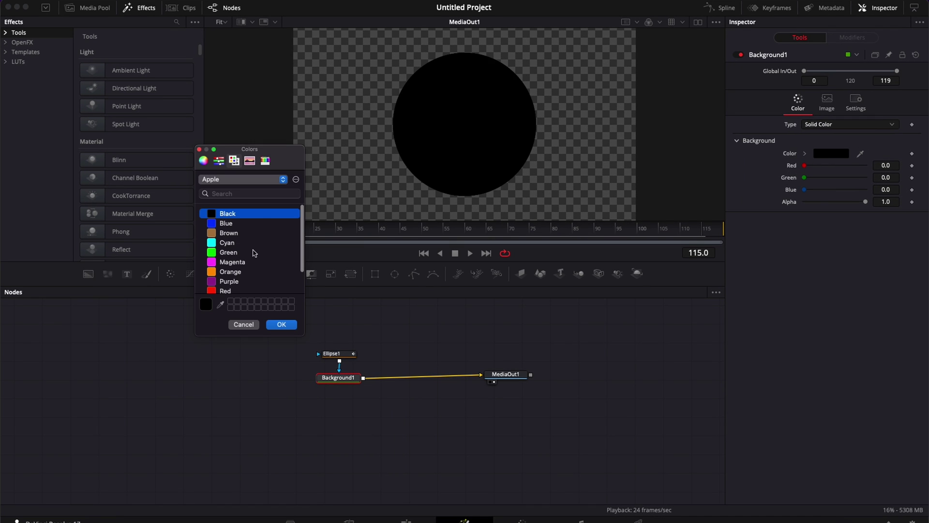
{"action": "scroll", "coordinate": [228, 276], "scroll_direction": "down", "scroll_amount": 3}
{"action": "left_click", "coordinate": [227, 285]}
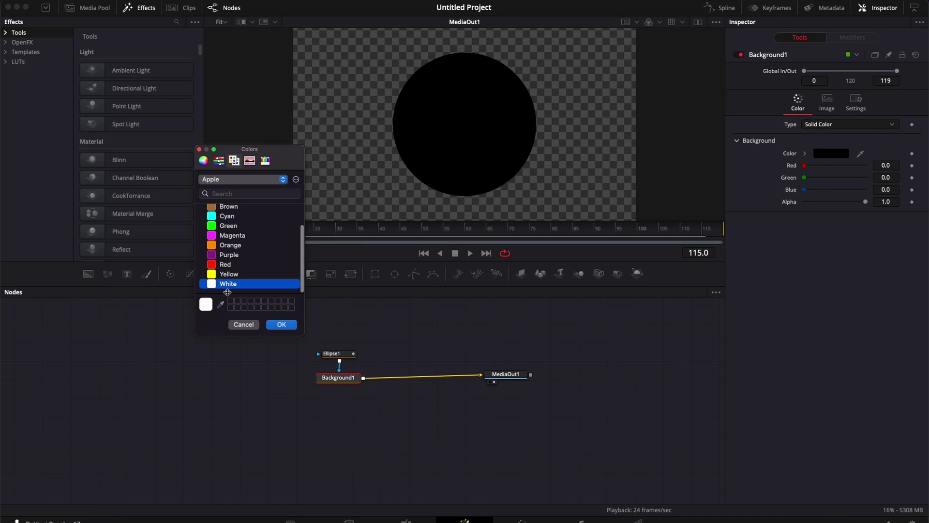
{"action": "left_click", "coordinate": [281, 325]}
Step: Turn off Ellipse1's Solid fill and set Border Width to 0.038
{"action": "left_click", "coordinate": [334, 353]}
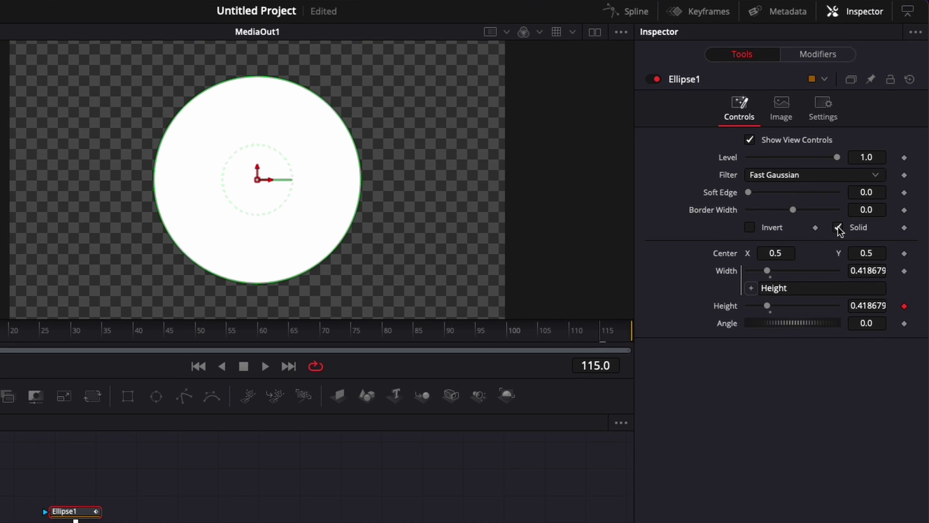
{"action": "left_click", "coordinate": [865, 156]}
{"action": "left_click_drag", "start_coordinate": [789, 210], "coordinate": [801, 211]}
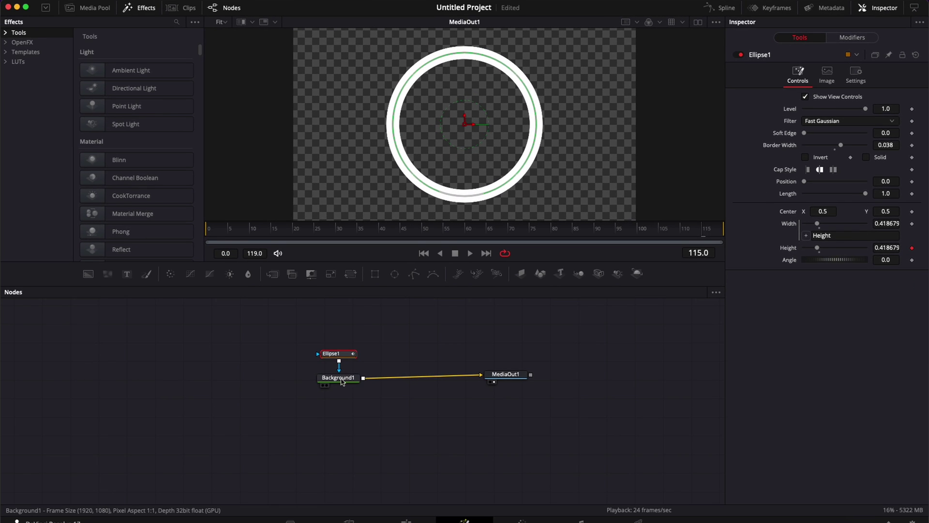
Step: Add a Glow node after Background1 via the 'glow' tool search
{"action": "left_click", "coordinate": [341, 377]}
{"action": "key", "text": "shift+space"}
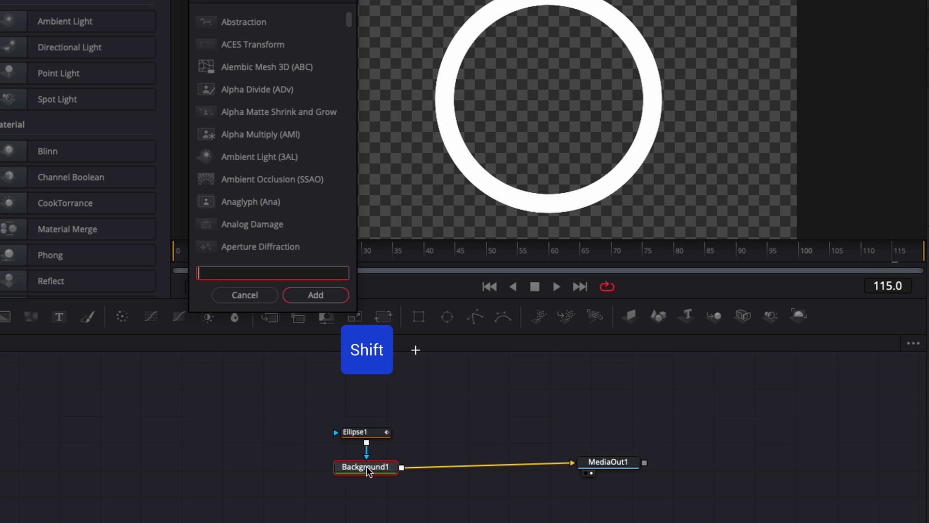
{"action": "type", "text": "glow"}
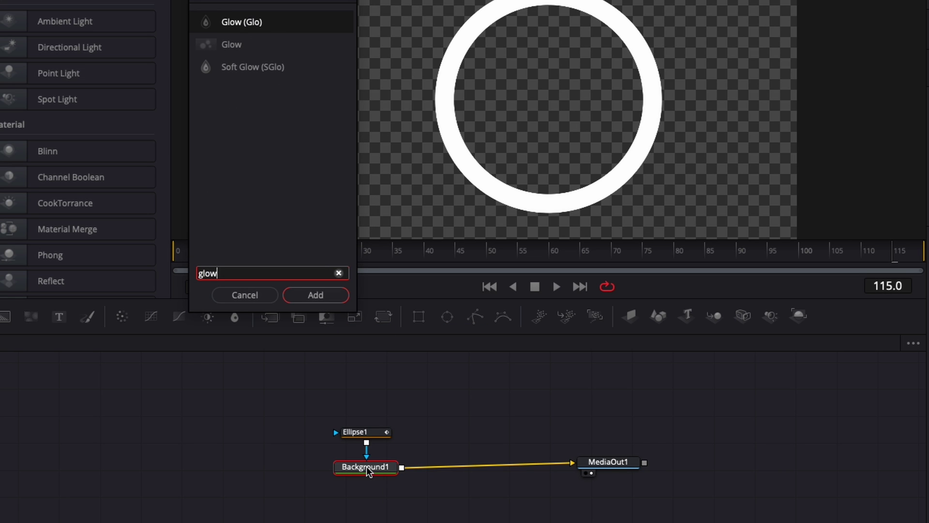
{"action": "key", "text": "Return"}
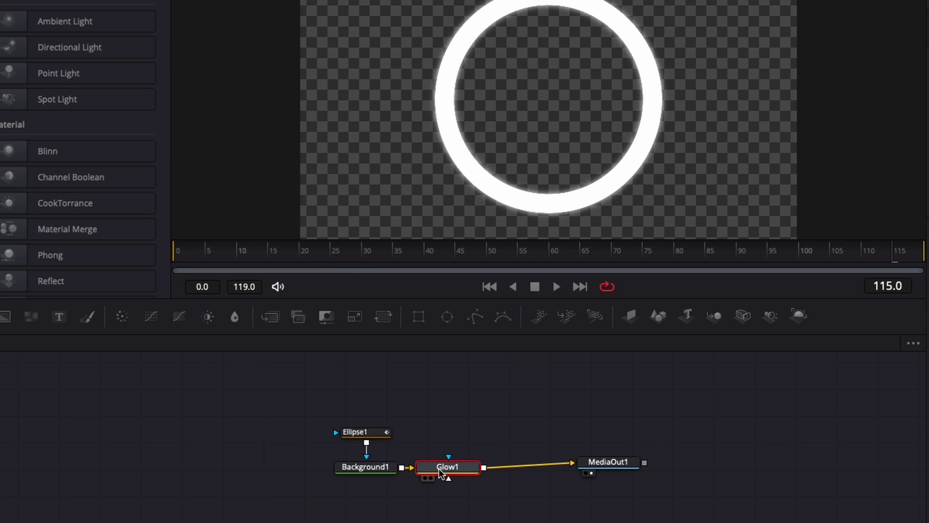
Step: Add a Drop Shadow node after Glow1 and preview playback
{"action": "key", "text": "shift"}
{"action": "key", "text": "shift+space"}
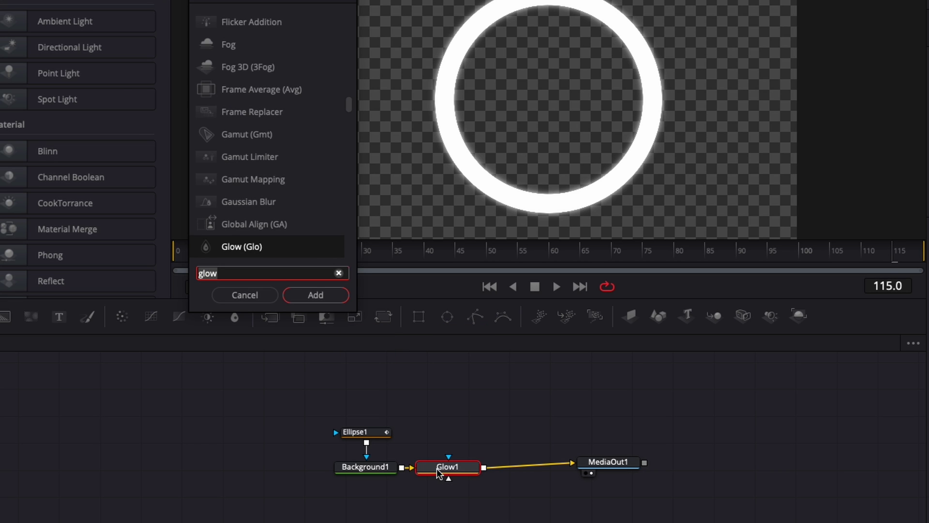
{"action": "type", "text": "sha"}
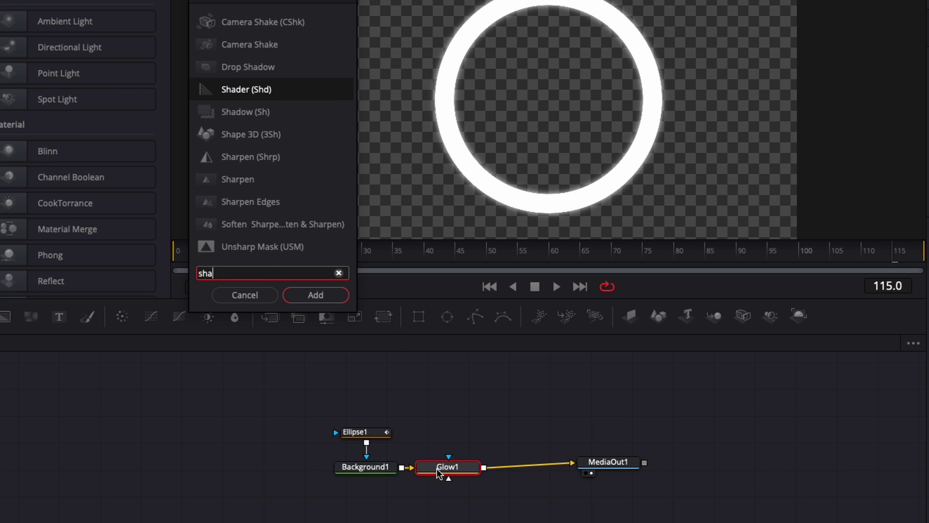
{"action": "left_click", "coordinate": [257, 68]}
{"action": "left_click", "coordinate": [324, 294]}
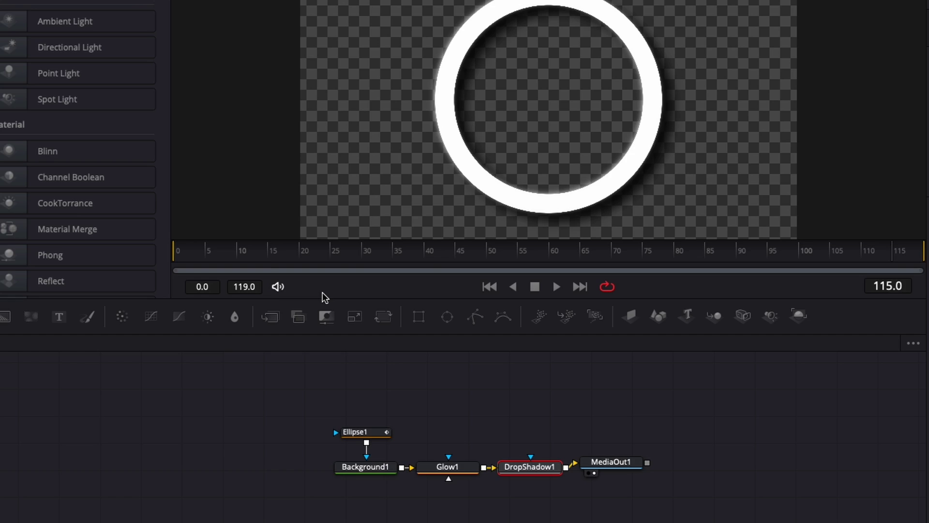
{"action": "key", "text": "space"}
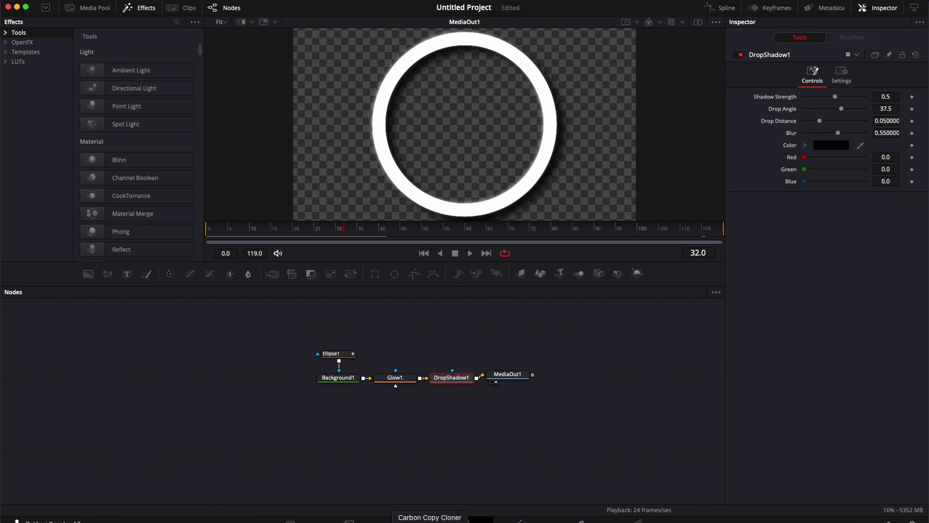
Step: On the Edit page, play the Fusion Composition clip from the timeline start
{"action": "left_click", "coordinate": [407, 520]}
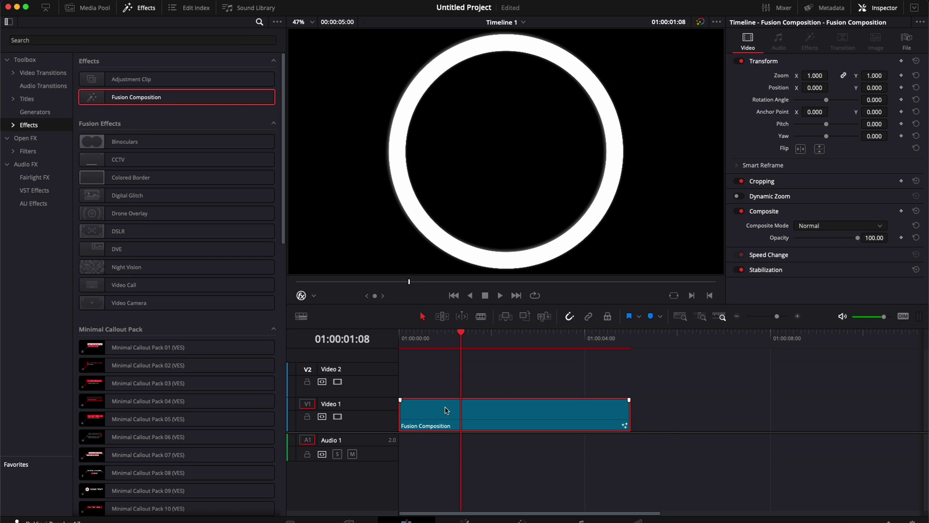
{"action": "left_click", "coordinate": [405, 345]}
{"action": "key", "text": "space"}
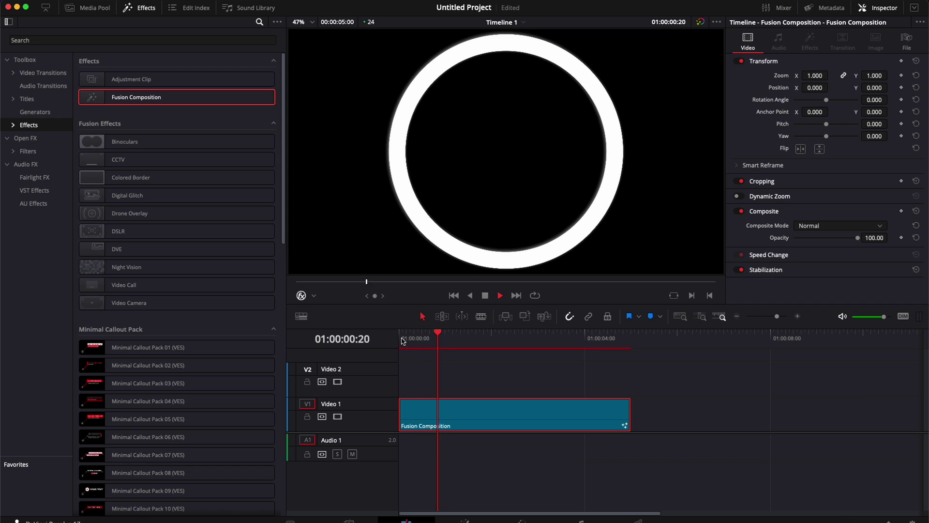
{"action": "key", "text": "space"}
Step: Stretch the Fusion Composition clip to about 00:00:09:01 and replay the scaling ring
{"action": "left_click_drag", "start_coordinate": [629, 409], "coordinate": [811, 403]}
{"action": "left_click", "coordinate": [790, 342]}
{"action": "key", "text": "space"}
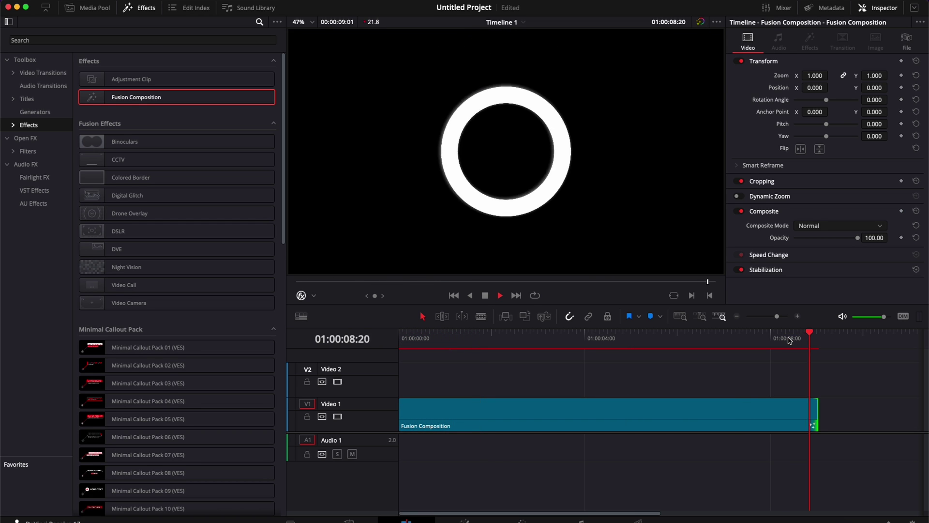
{"action": "left_click", "coordinate": [402, 339]}
{"action": "key", "text": "space"}
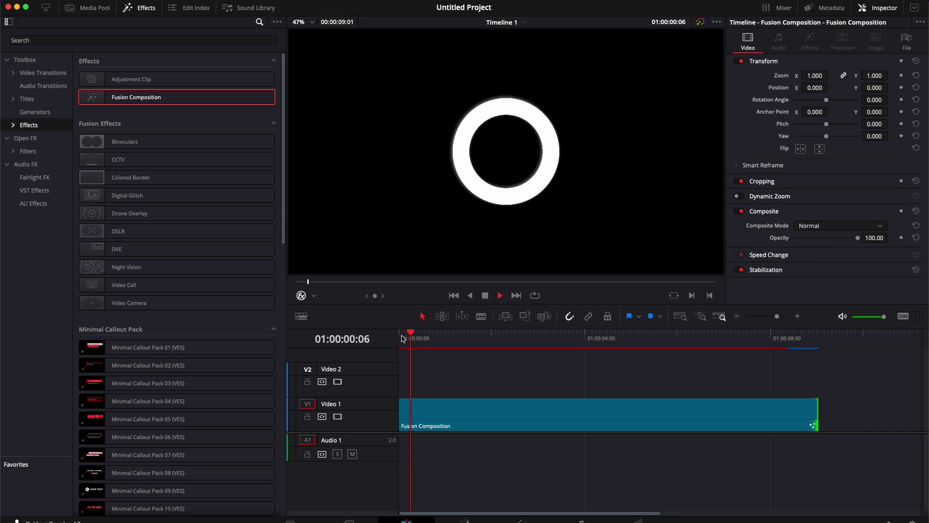